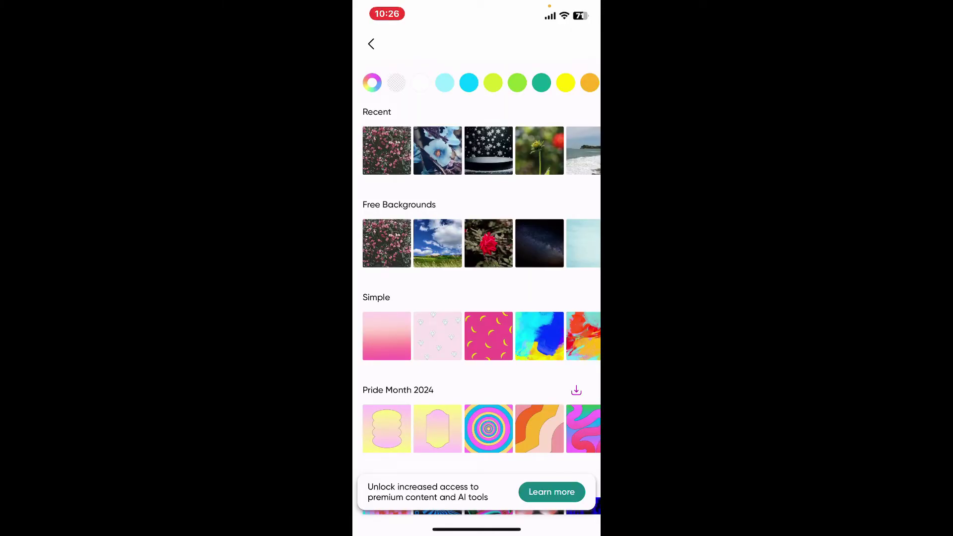
Step: Open the pink flowering-shrub photo from Recent in the editor, dismissing the Pro upsell
left_click(386, 150)
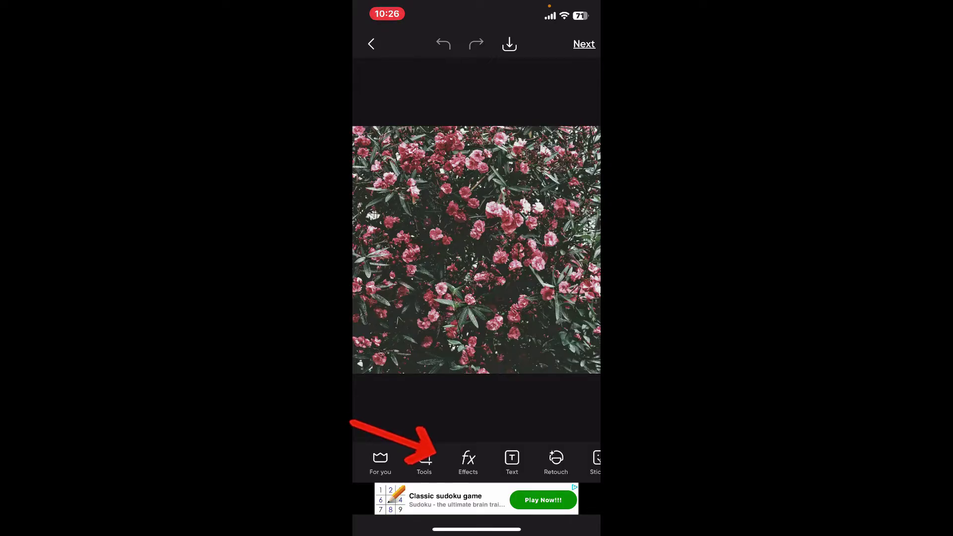
Step: Open Effects and switch to the COLORS category
left_click(468, 462)
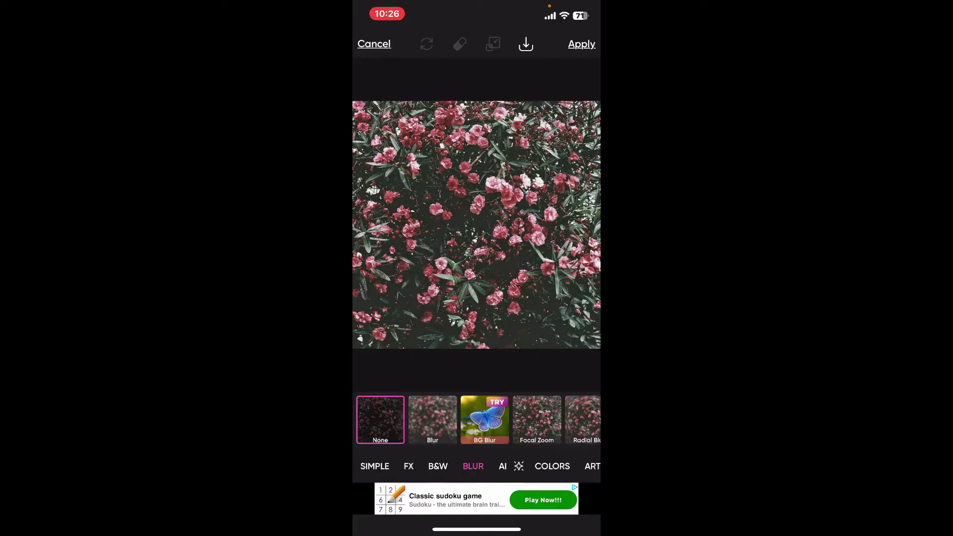
left_click_drag(521, 467, 463, 467)
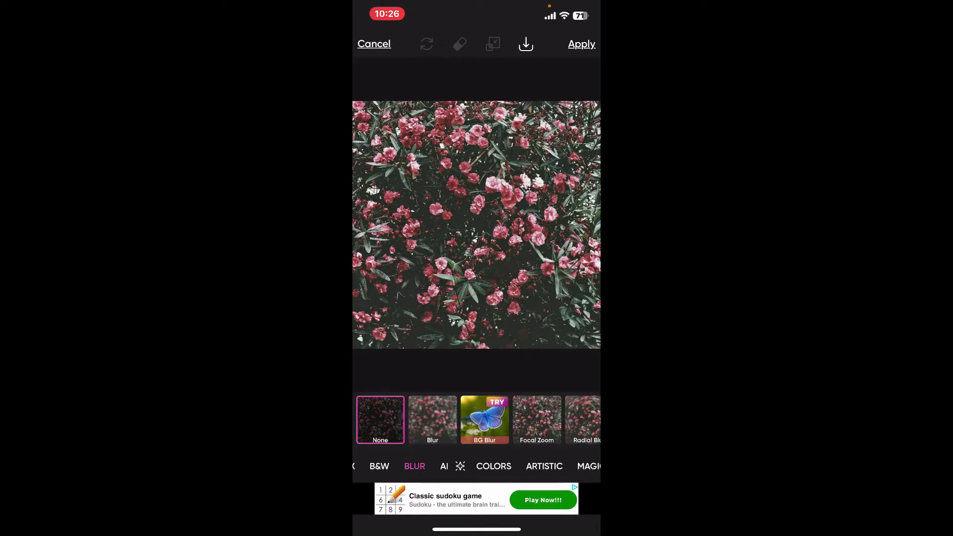
left_click(494, 467)
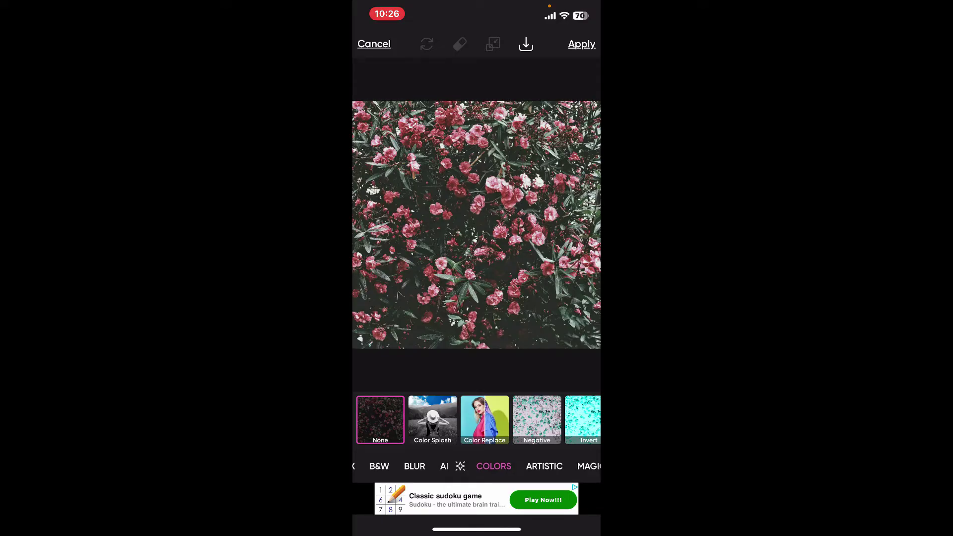
left_click_drag(522, 420, 459, 419)
Step: Preview the Invert filter, turning the flower photo cyan and white
left_click(521, 419)
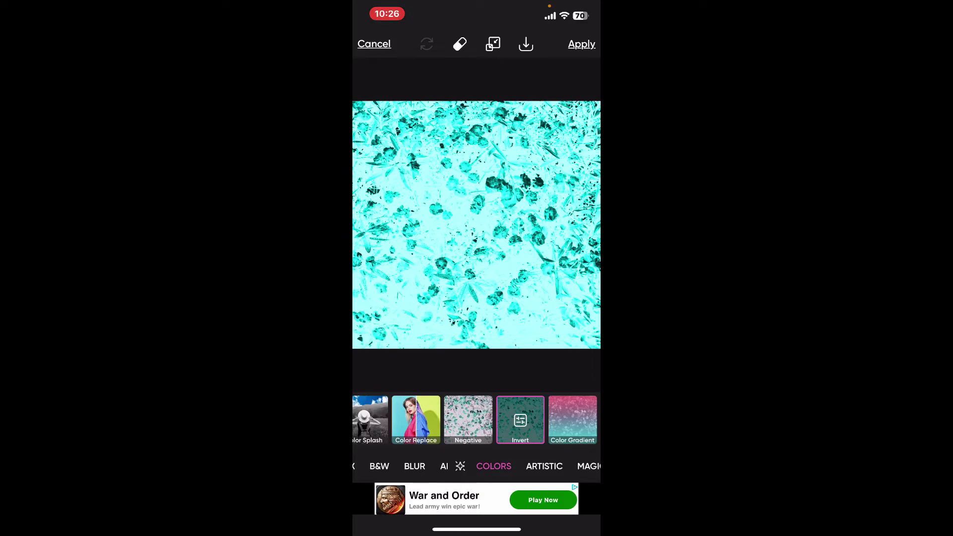
Step: Set the Invert effect's hue to 245 and its blend mode to Soft Light
left_click(520, 420)
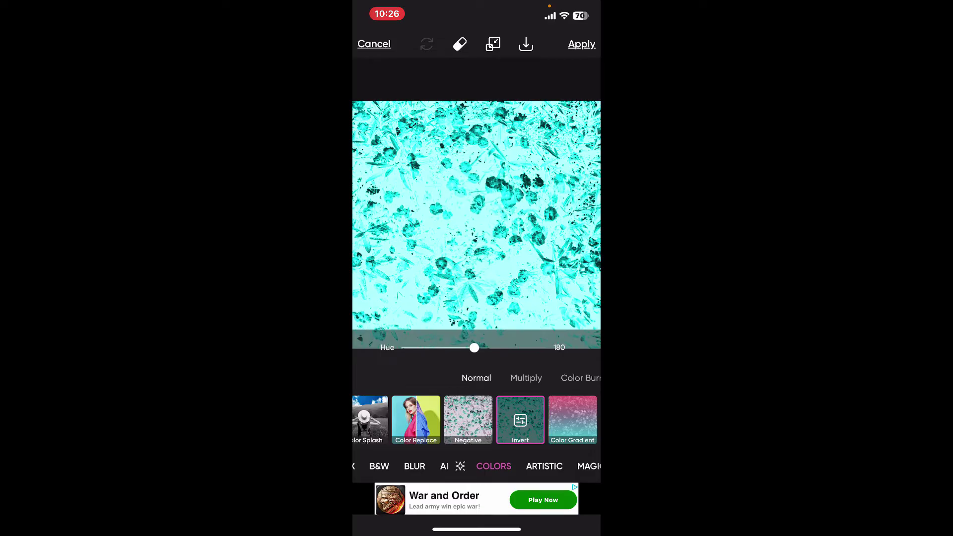
mouse_move(473, 347)
left_mouse_down()
mouse_move(453, 347)
mouse_move(525, 347)
mouse_move(424, 347)
mouse_move(514, 348)
mouse_move(499, 347)
left_mouse_up()
left_click(533, 378)
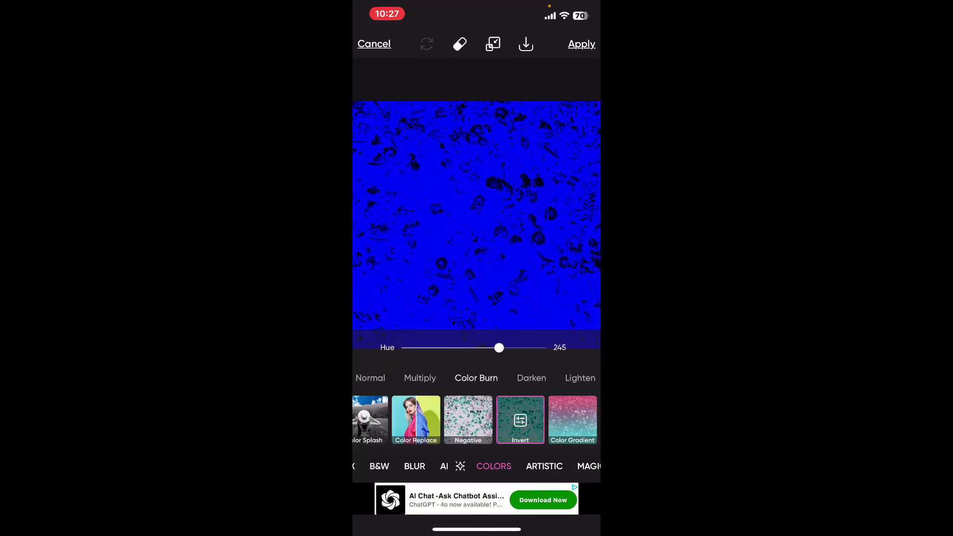
left_click(525, 377)
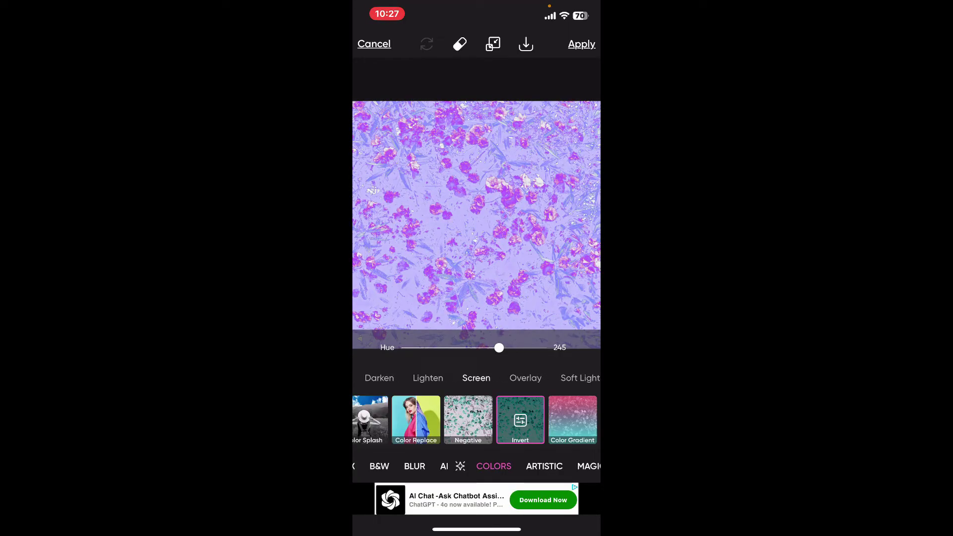
left_click(525, 378)
left_click(531, 378)
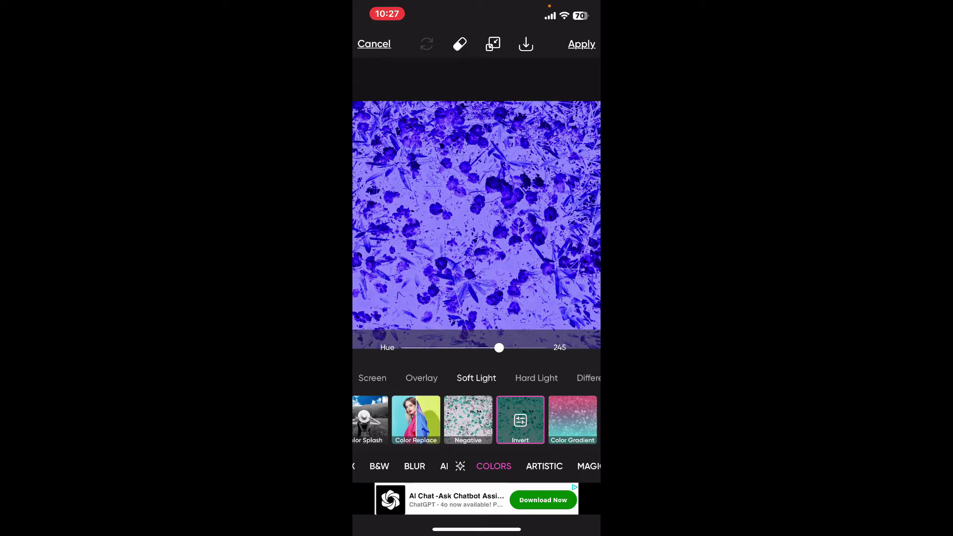
Step: Apply the blue-violet inverted effect to the flower photo
left_click(415, 378)
left_click_drag(417, 378, 567, 378)
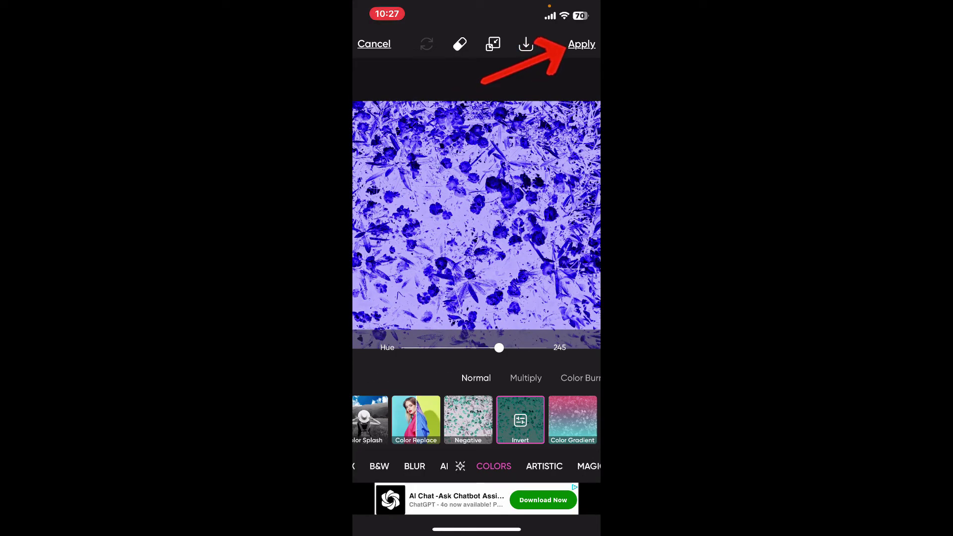
left_click(582, 43)
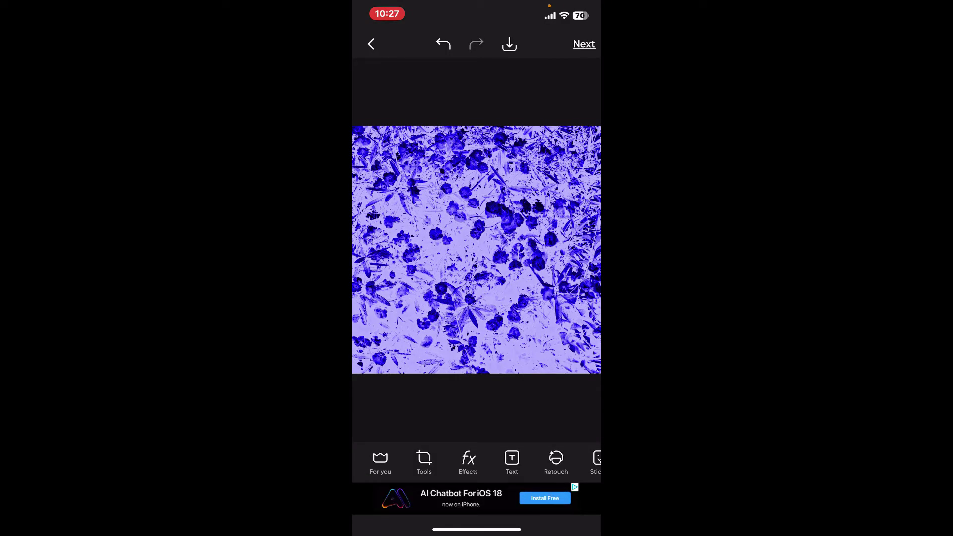
Step: Exit Picsart to the iOS Home Screen, leaving the inverted flower edit in place
left_click_drag(476, 530, 477, 298)
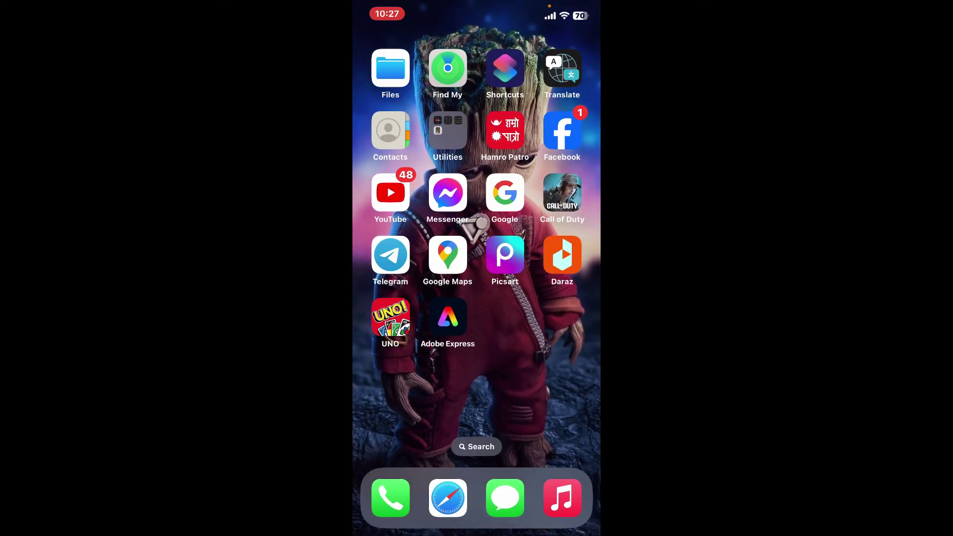